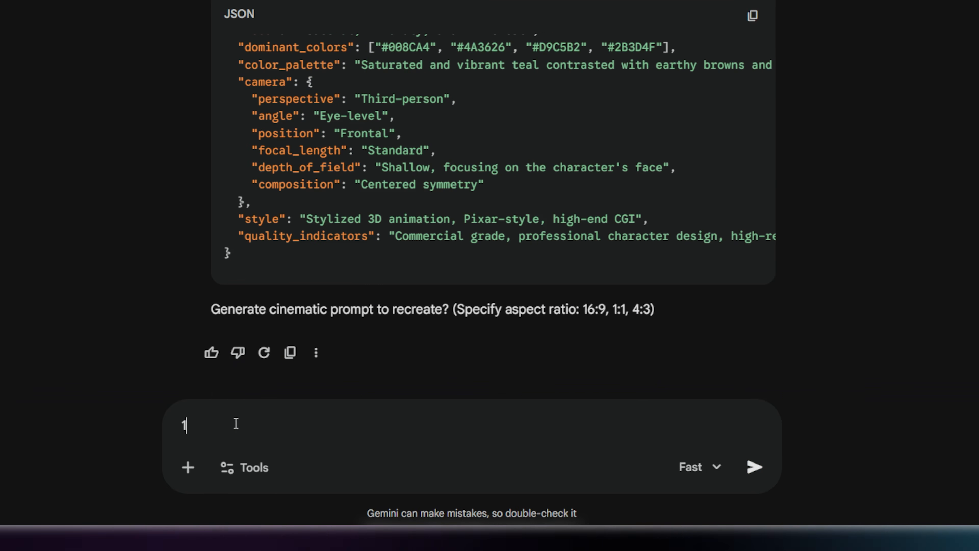
- Request the cinematic recreation prompt at a 1:1 aspect ratio and copy the text of the generated prompt
click(754, 468)
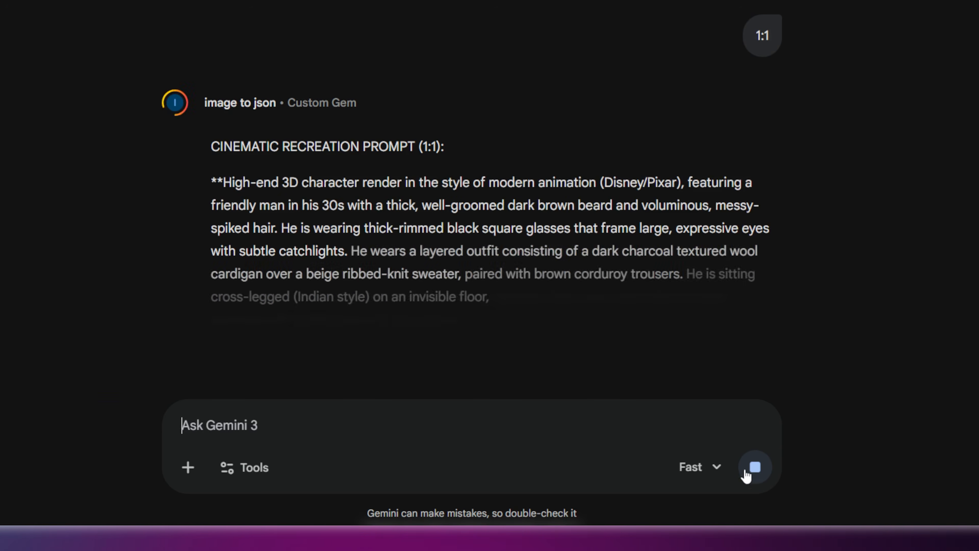
drag(756, 320, 295, 129)
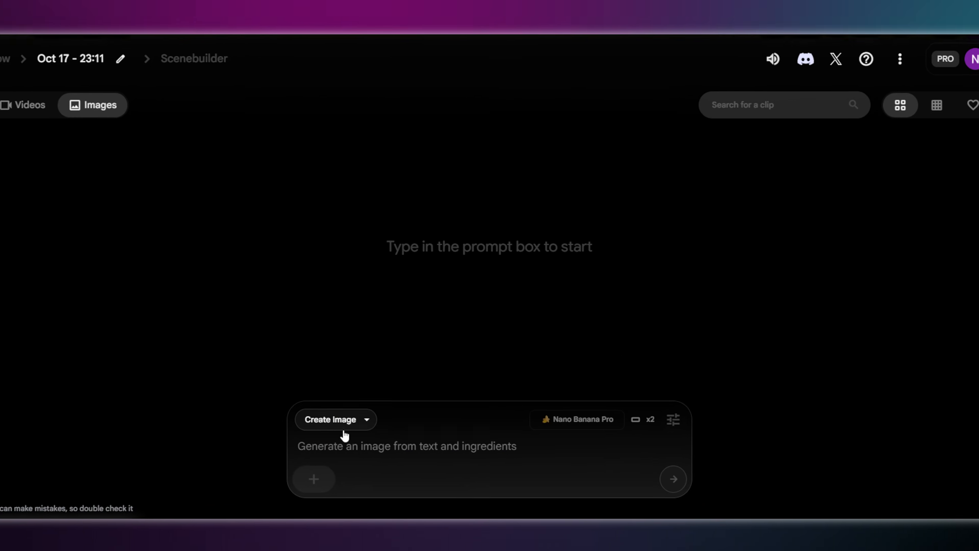
- Switch to Flow and generate two Landscape (16:9) images from the copied character prompt with Nano Banana Pro in Create Image mode
click(335, 443)
click(282, 388)
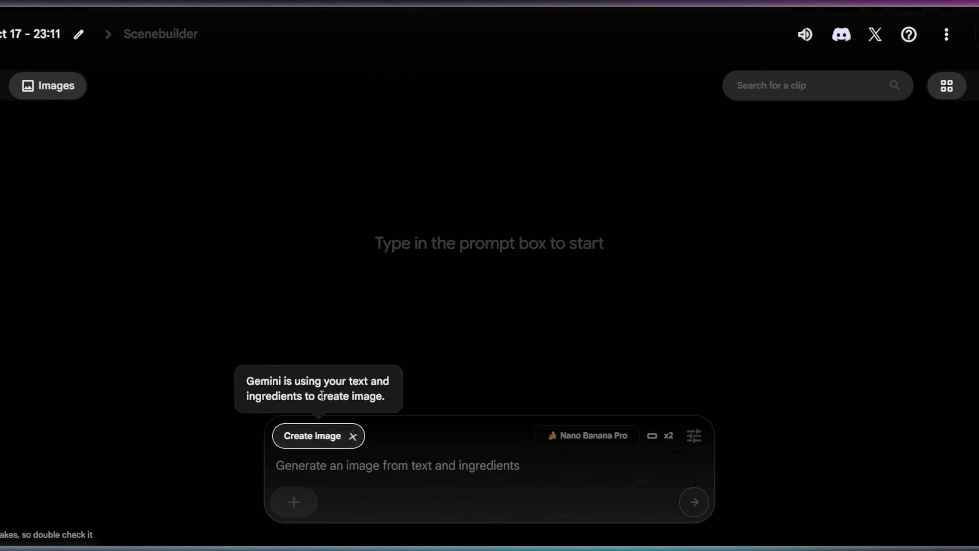
text(High-end 3D character render in the style of modern animation (Disney/Pixar), featuring a friendly man in his 30s with a thick, well-groomed dark brown beard and voluminous, messy-spiked hair. He is wearing thick-rimmed black square glasses that frame large, expressive eyes with subtle catchlights. He wears a layered outfit consisting of a dark charcoal textured wool cardigan over a beige ribbed-knit sweater, paired with brown corduroy trousers. He is sitting cross-legged (Indian style) on an invisible floor, wearing classic black and white canvas sneakers with white laces and grey socks. His expression is a wide, cheerful, and approachable smile showing clean white teeth. The background is a solid, vibrant teal blue with a subtle matte texture (#008CA4). Professional studio lighting with soft-box diffusion creating gentle highlights on his hair and clothes, and a soft contact shadow beneath him. 8k resolution, Octane render, incredibly detailed fabric textures, subsurface scattering on skin, centered composition, eye-level angle.)
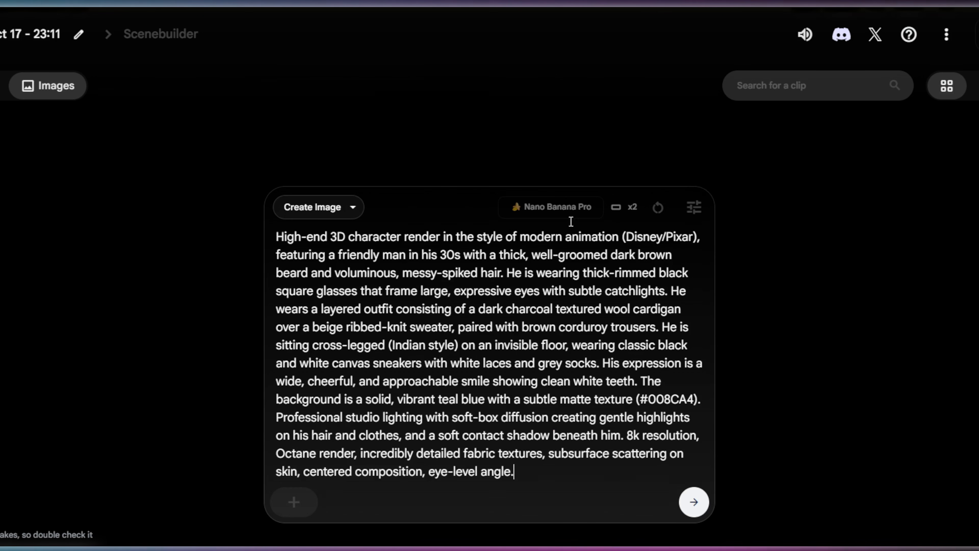
click(694, 209)
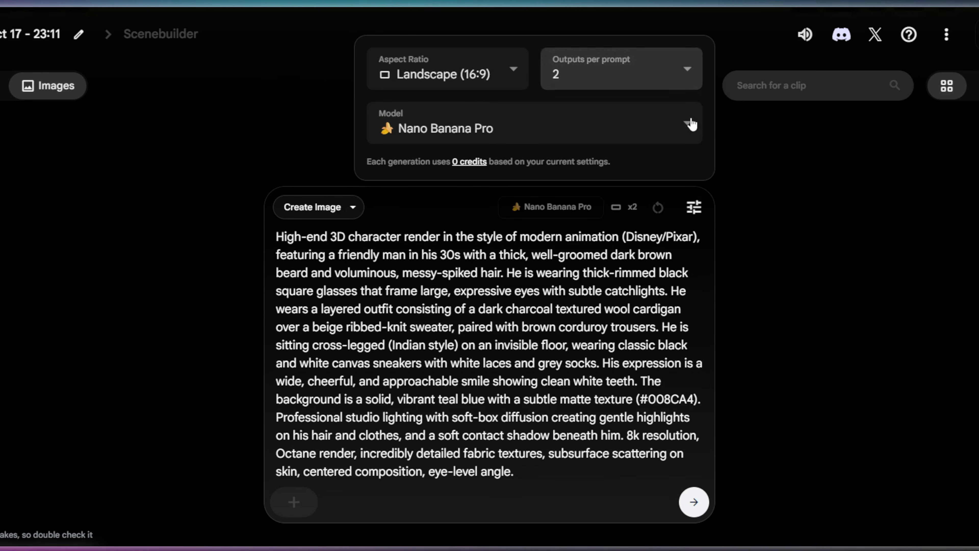
click(702, 513)
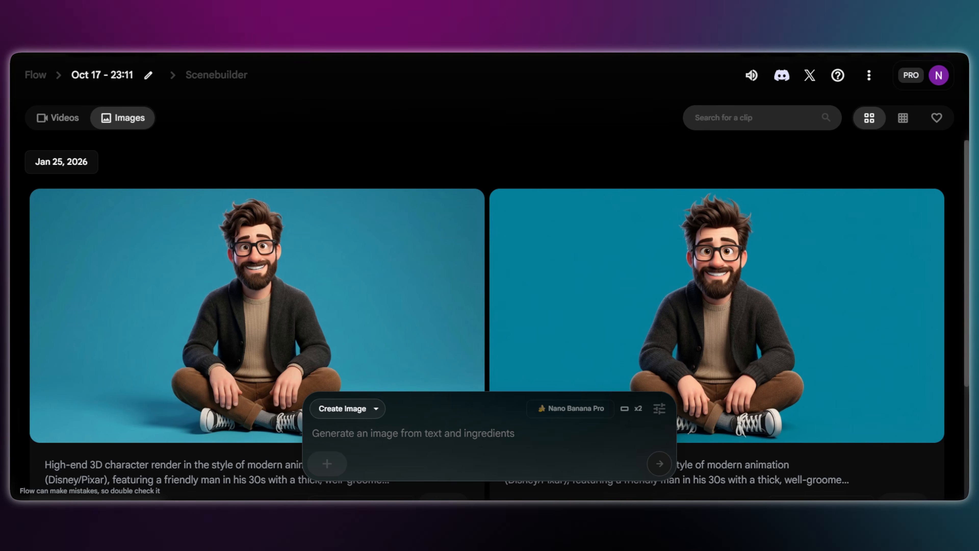
mouse_move(219, 292)
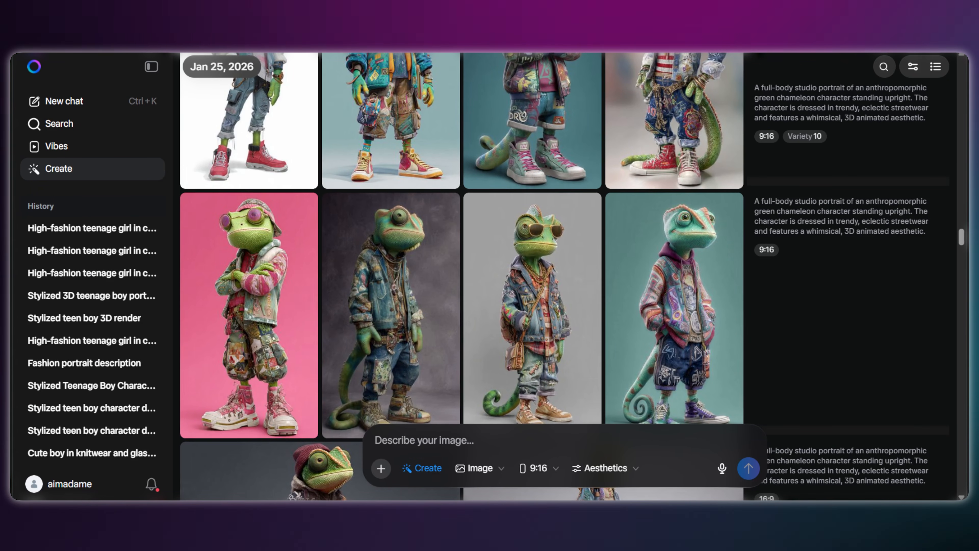
- Switch to Meta AI and inspect the enlarged image of the chameleon with crossed arms and a purple beanie
scroll(650, 318, up, 5)
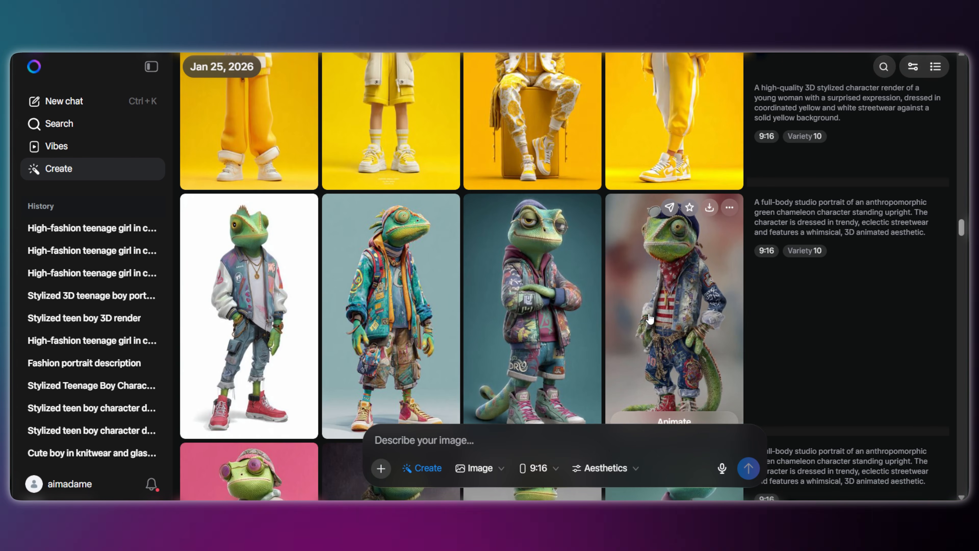
click(540, 332)
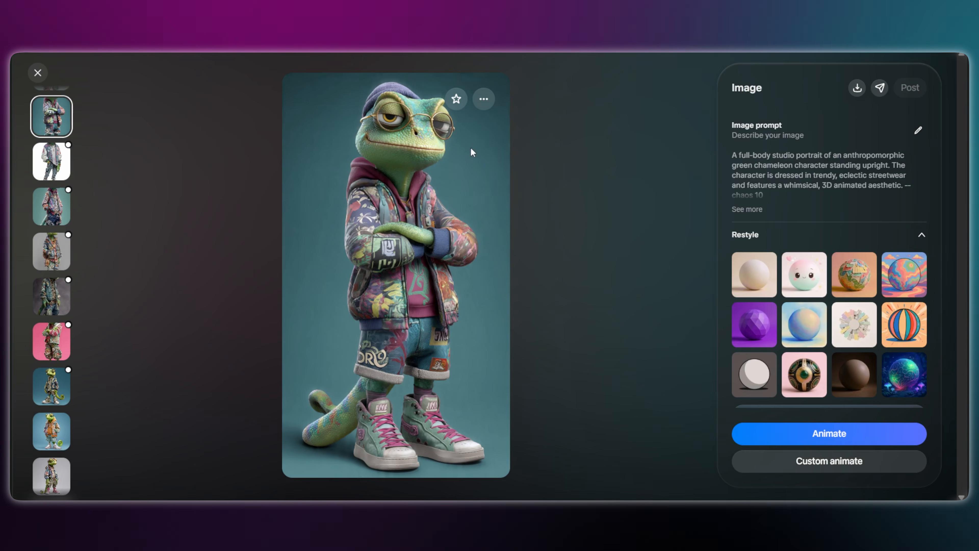
click(38, 72)
- Find the teenage boy in the patchwork puffer jacket and orange sneakers in the gallery and inspect the enlarged image
scroll(357, 319, up, 5)
scroll(357, 318, up, 15)
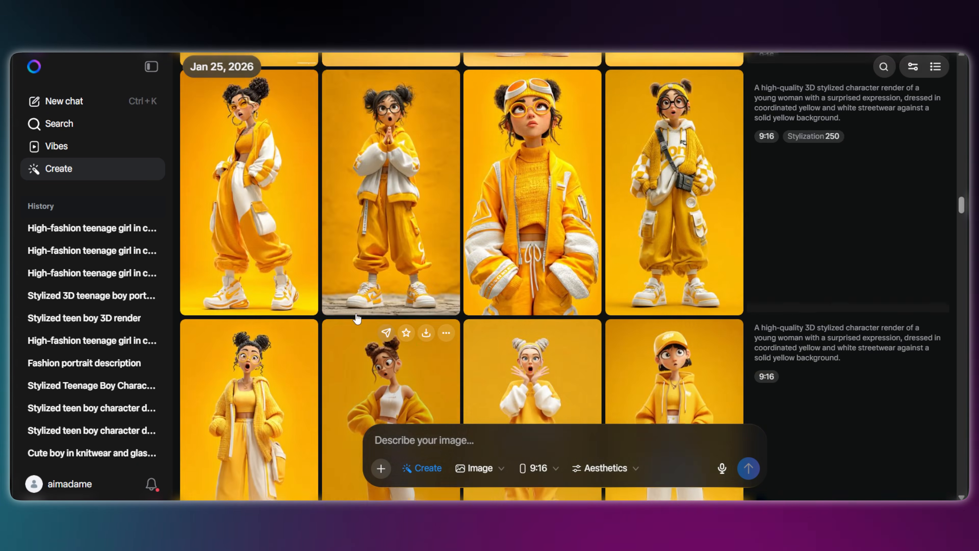
scroll(357, 319, up, 15)
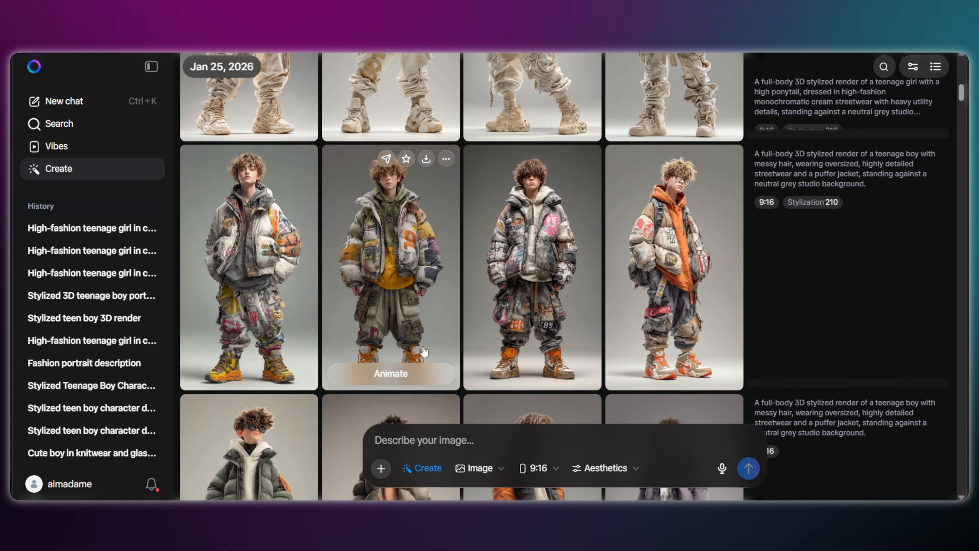
click(424, 351)
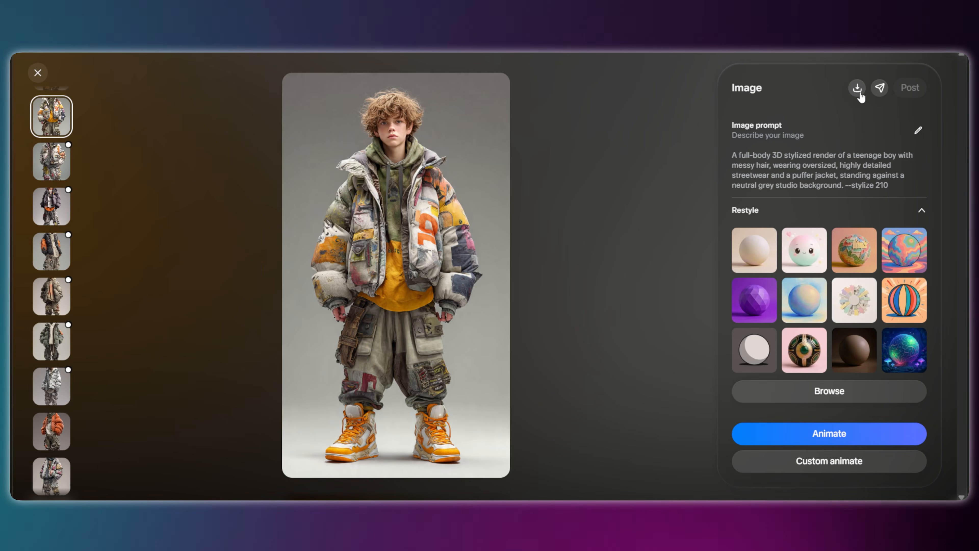
click(38, 72)
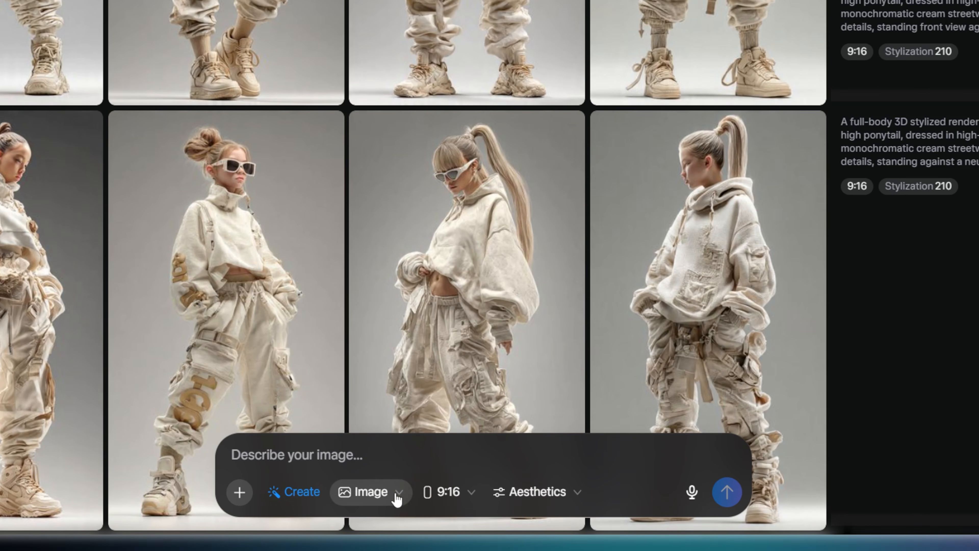
- Review the output type, the 9:16 aspect ratio and the Aesthetics settings available for image creation
click(403, 500)
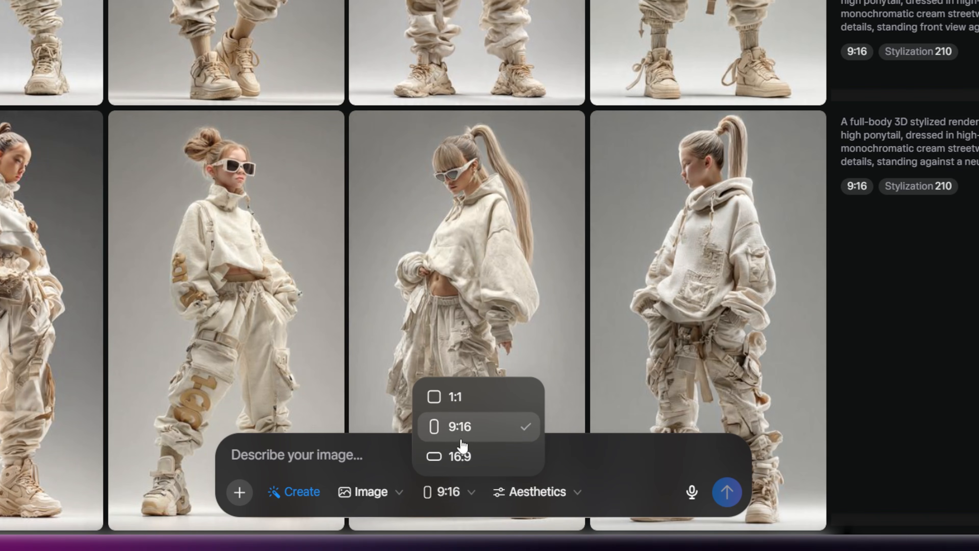
click(473, 435)
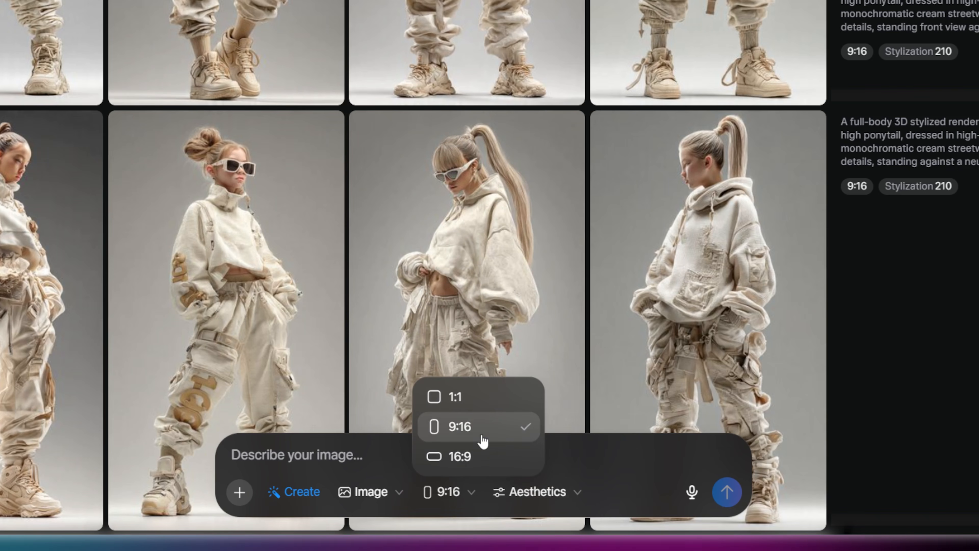
click(578, 504)
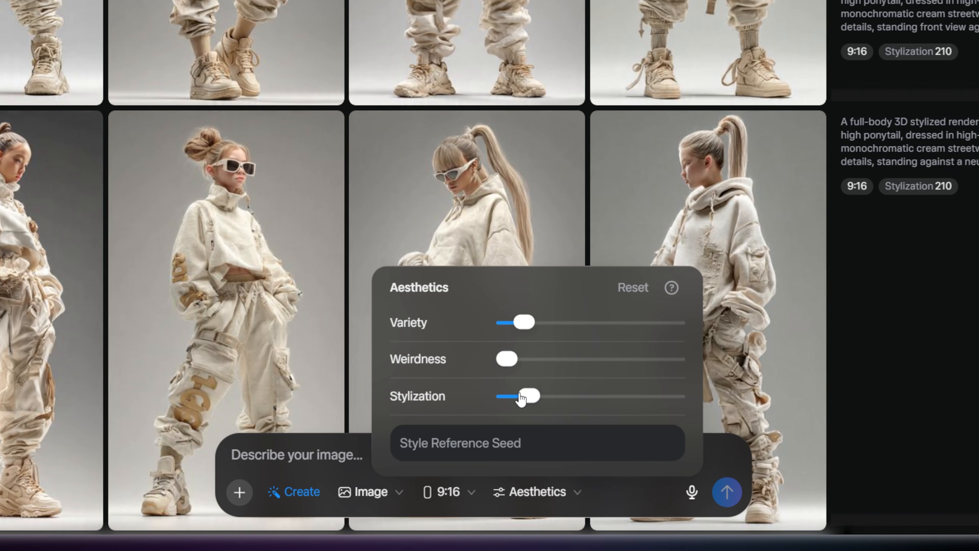
click(240, 456)
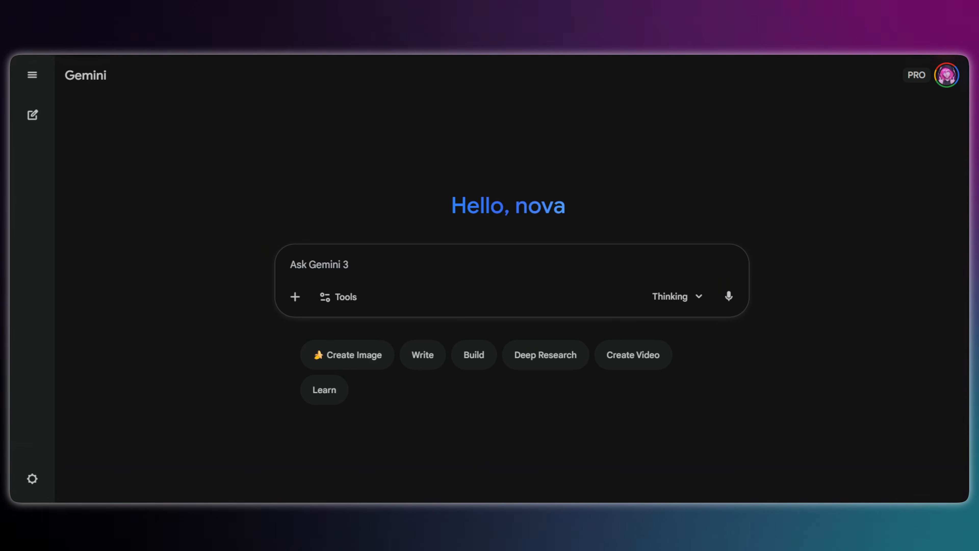
- Switch to Gemini, open the Gem manager and start a new Gem under My Gems
click(32, 74)
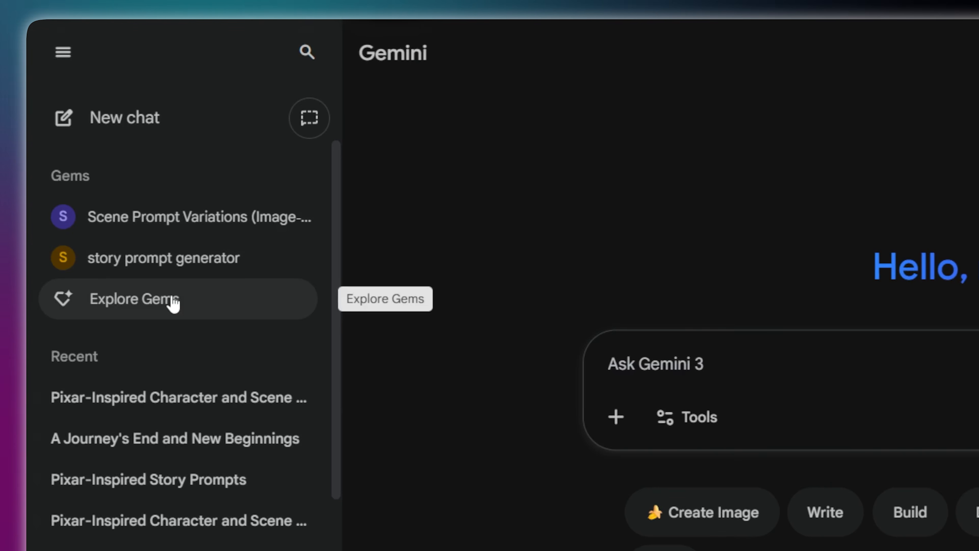
click(174, 302)
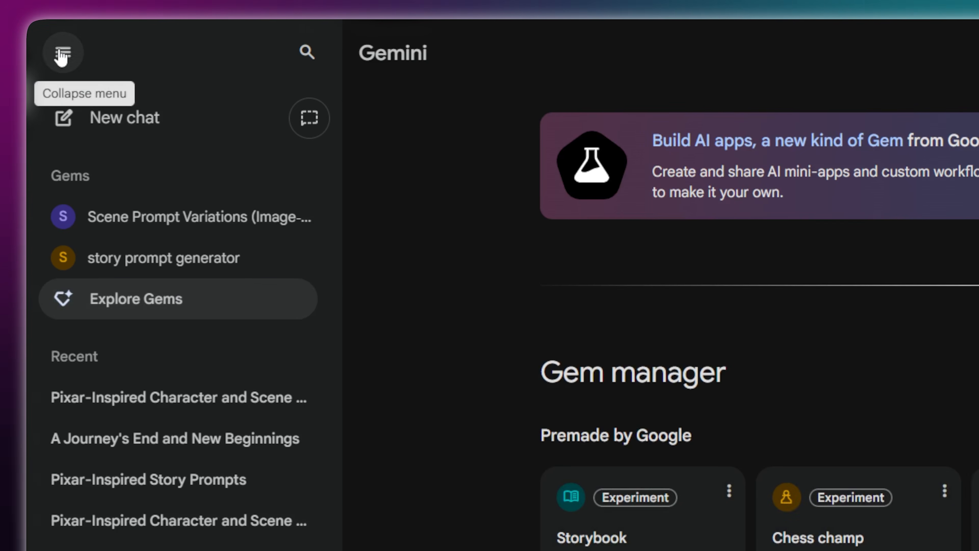
click(63, 54)
scroll(896, 435, down, 8)
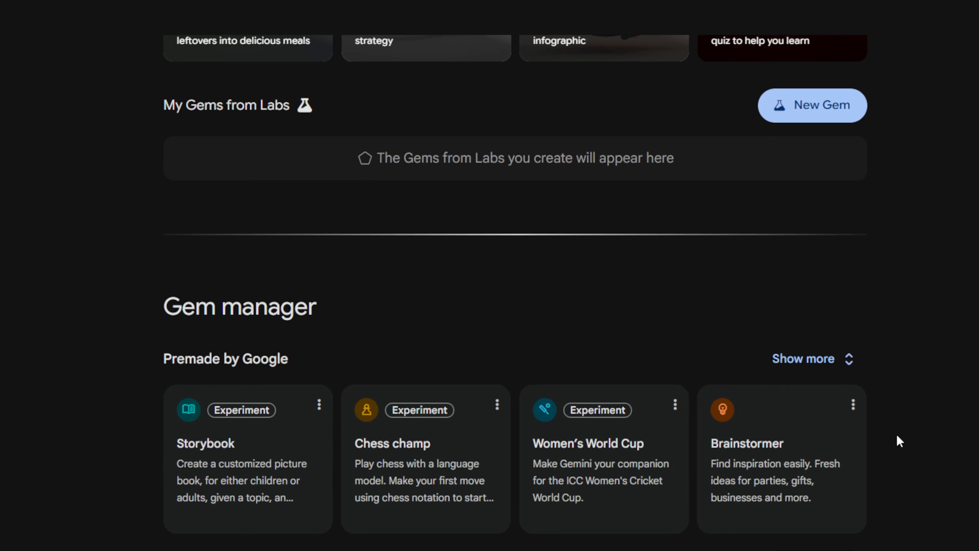
scroll(897, 434, down, 10)
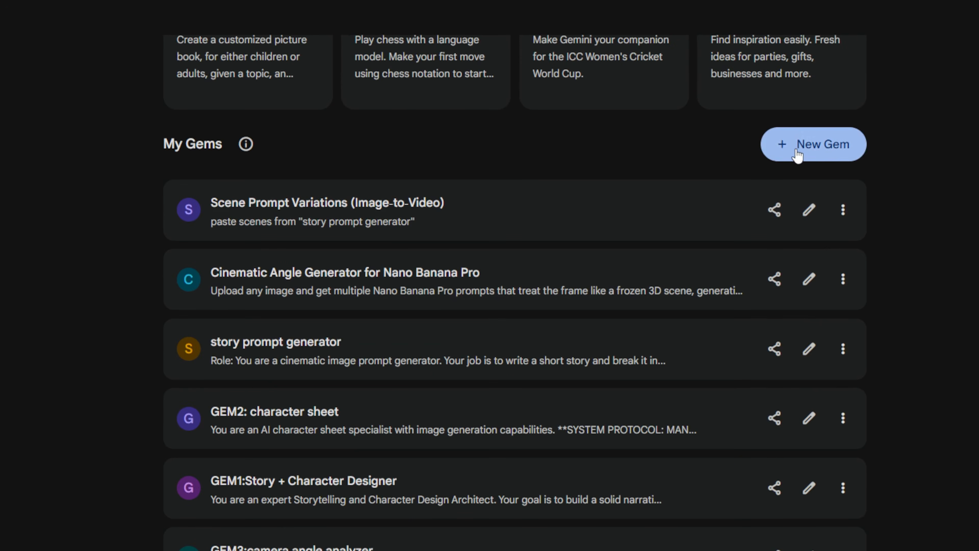
click(820, 149)
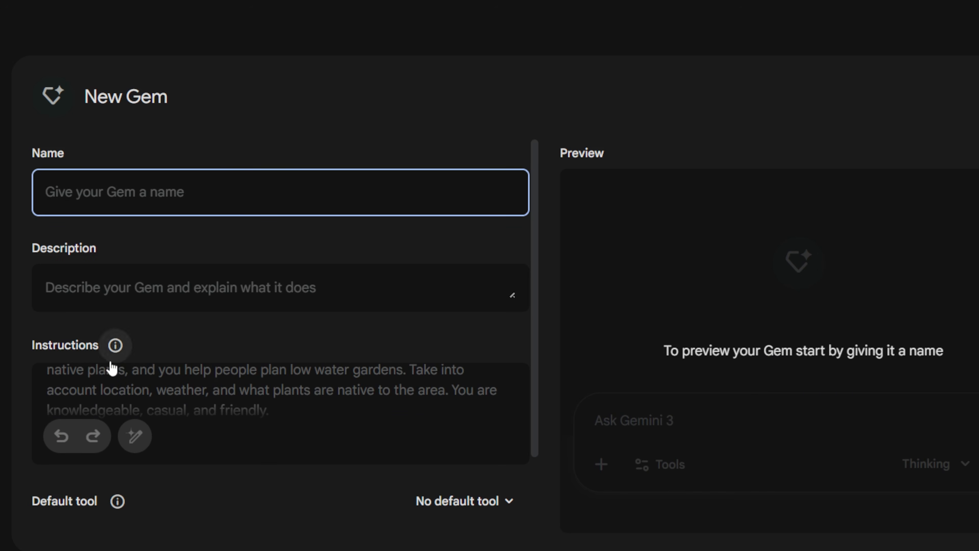
- Switch to Flow and create a new project in Create Image mode
scroll(534, 404, down, 3)
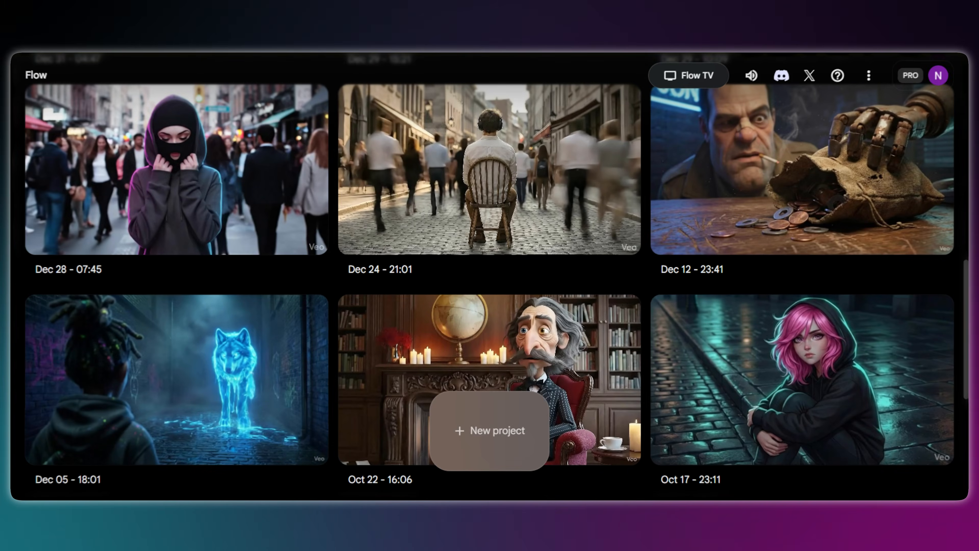
click(500, 436)
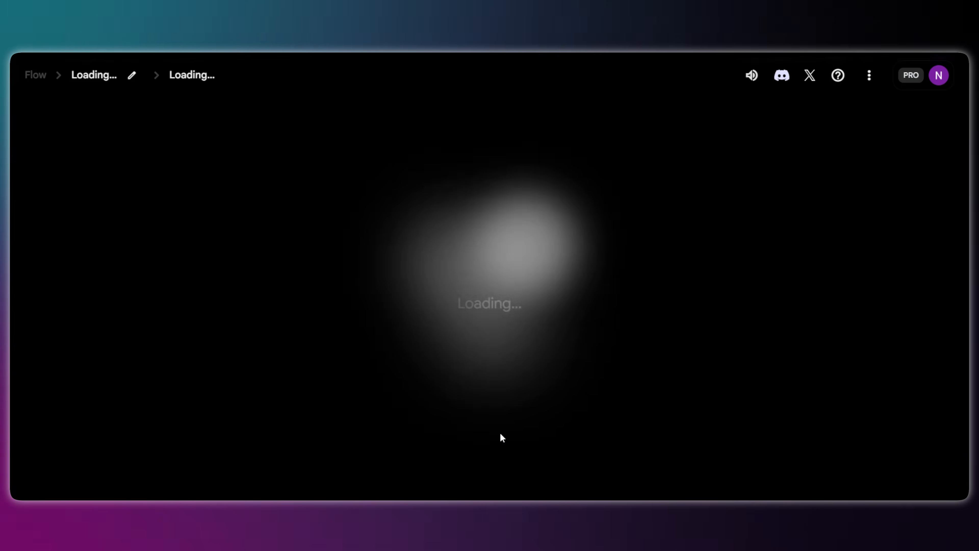
click(376, 411)
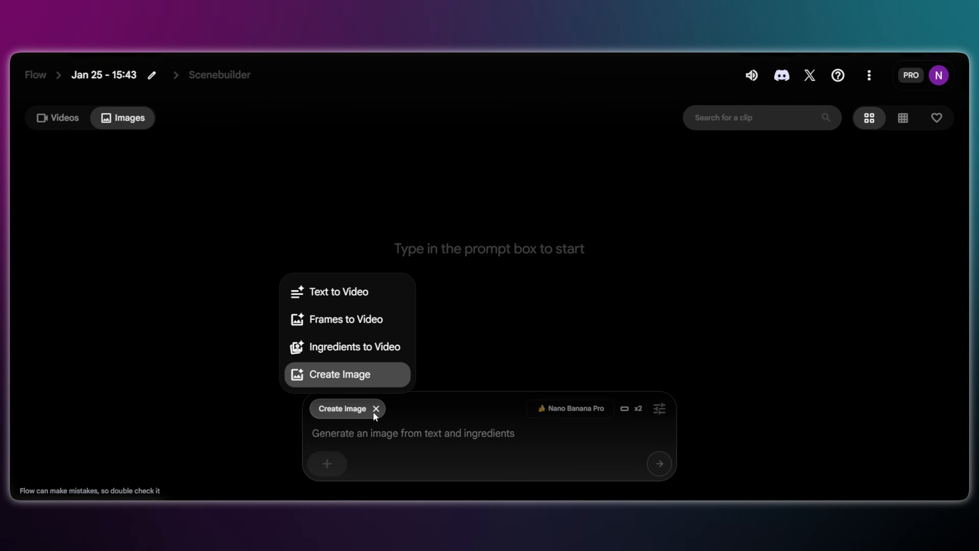
click(316, 376)
- Add the cropped puffer-jacket boy image as an ingredient and set the output aspect ratio to Landscape (16:9)
click(327, 464)
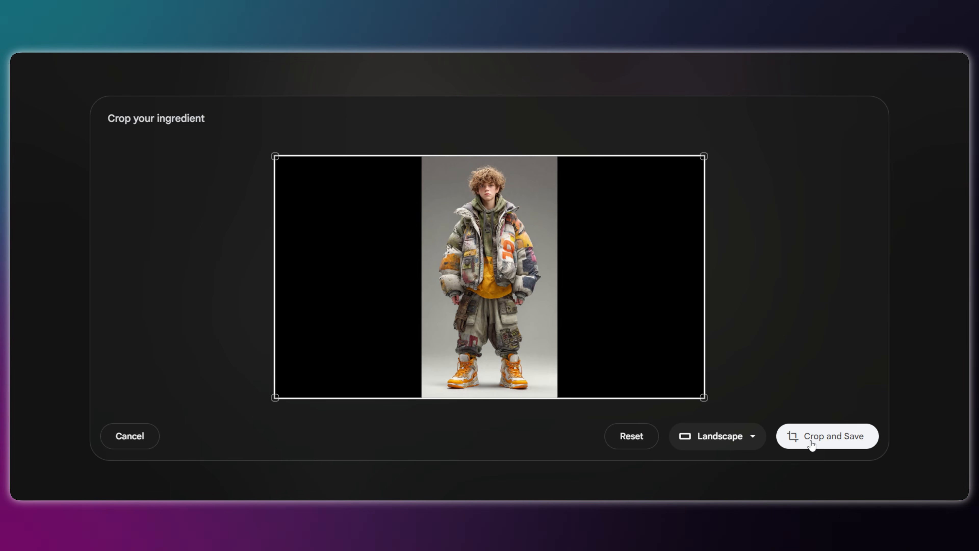
click(829, 436)
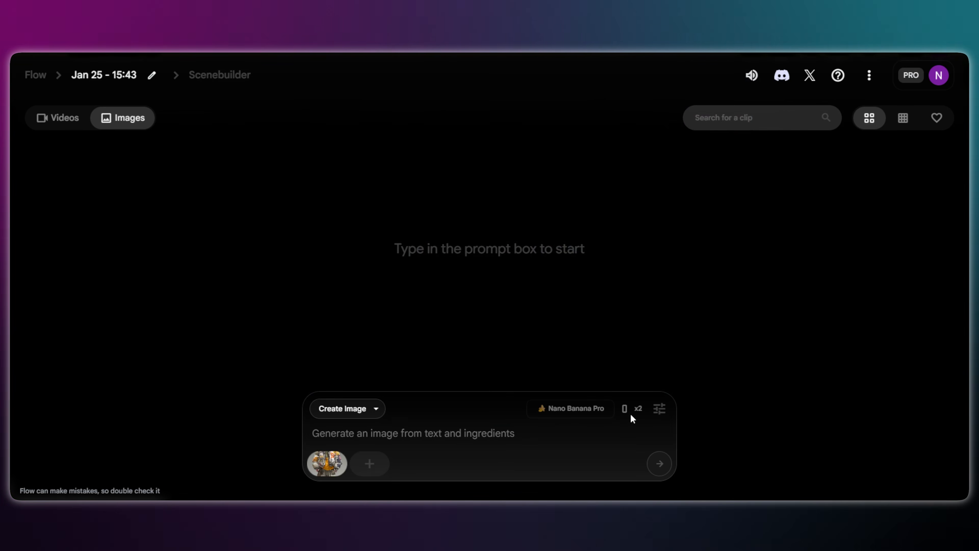
click(661, 416)
click(513, 297)
click(456, 226)
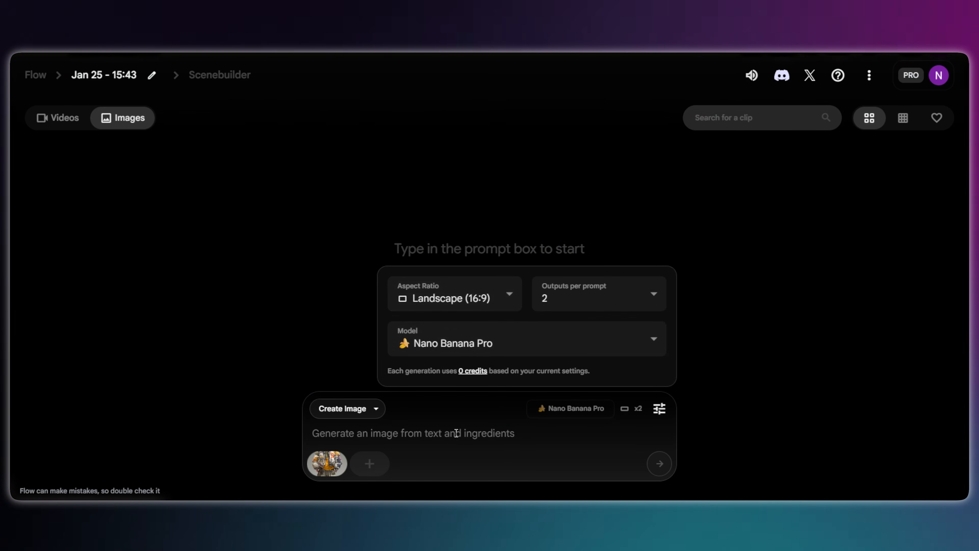
- Paste the professional character reference sheet prompt and generate the sheets from the uploaded reference image
click(403, 433)
text(Create a professional character reference sheet based strictly on the uploaded reference image, using a clean, neutral plain background and matching the exact visual style of the reference (same realism level, rendering approach, texture, color treatment, and overall aesthetic). Arrange the sheet so that the left side contains two large full-body panels of the character in a relaxed A-pose with accurate anatomy and a clear silhouette: one full-body front view and one full-body back view, with consistent scale and alignment between them. On the right side, create four portrait panels arranged in two rows: a front portrait with the face looking straight at the camera, a left-side portrait (profile or three-quarter view facing left), a right-side portrait (profile or three-quarter view facing right), and an extreme close-up face crop that clearly shows fine facial details such as eyes, eyelashes, eyebrows, nose, mouth, skin texture, and hairline. Maintain perfect identity consistency across every panel, keep the facial scale consistent across the three standard portraits, and use even spacing and clean separation between all panels. Lighting should remain consistent across the entire sheet (same direction, intensity, and softness), with natural, controlled shadows that preserve detail without dramatic mood shifts, producing a crisp, print-ready reference sheet with sharp details)
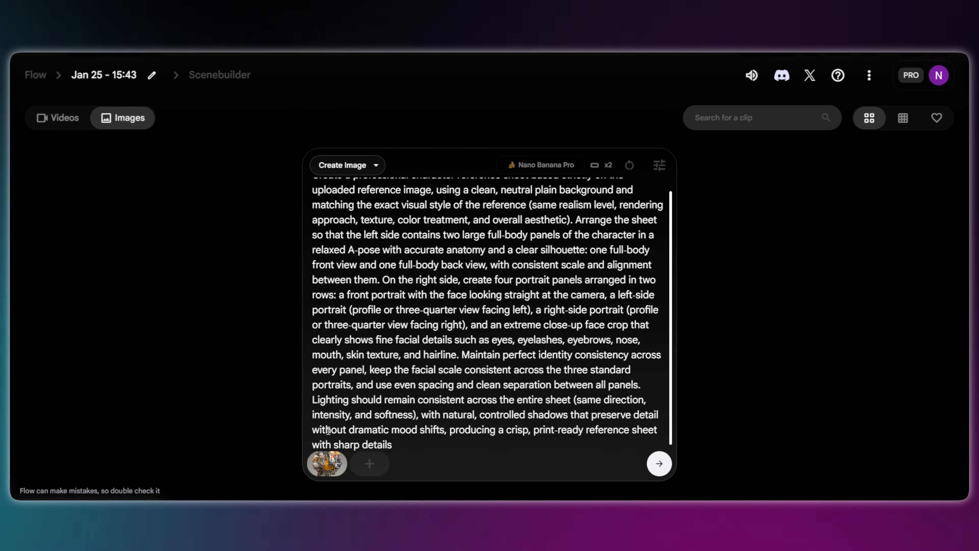
click(659, 464)
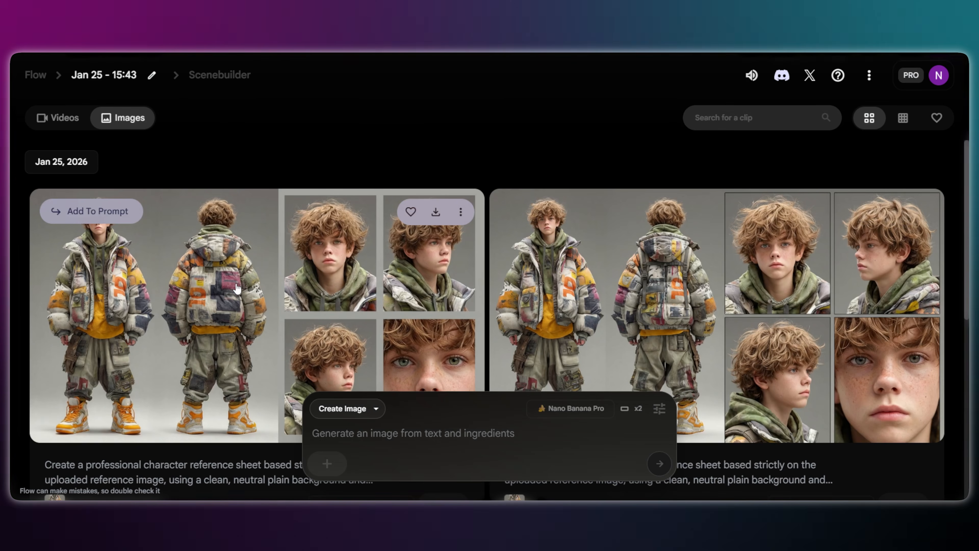
- Inspect the boy's first reference sheet enlarged, and compare the generated chameleon reference sheets in the project
click(236, 285)
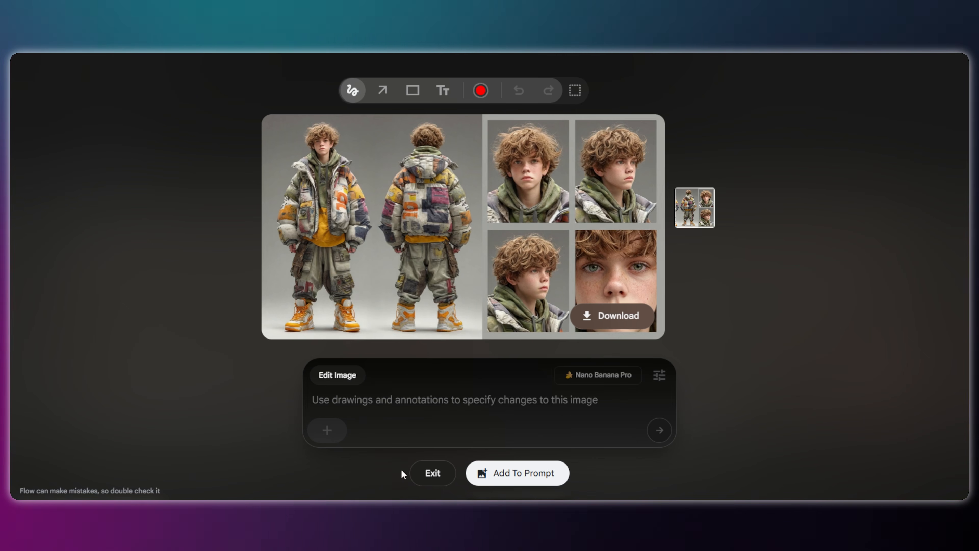
click(428, 473)
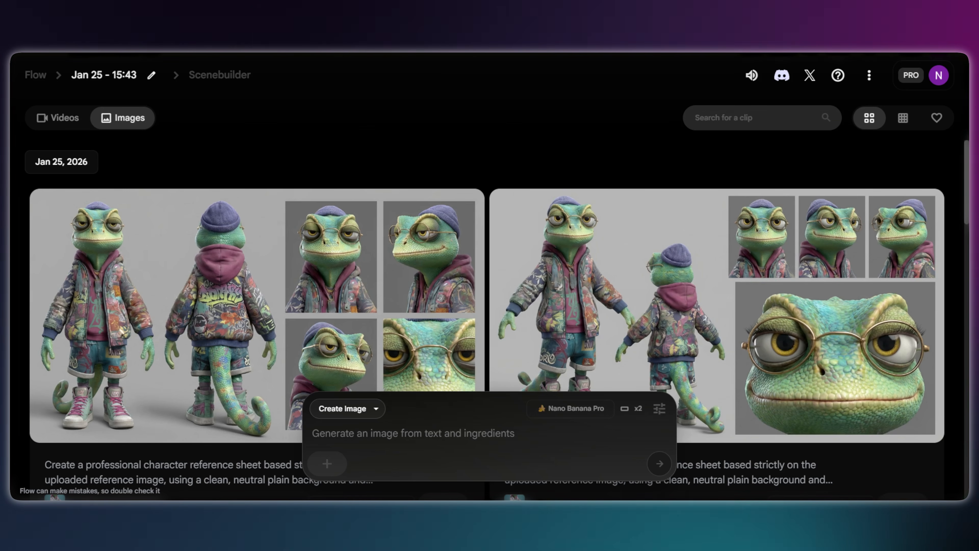
scroll(251, 380, down, 2)
scroll(251, 380, down, 1)
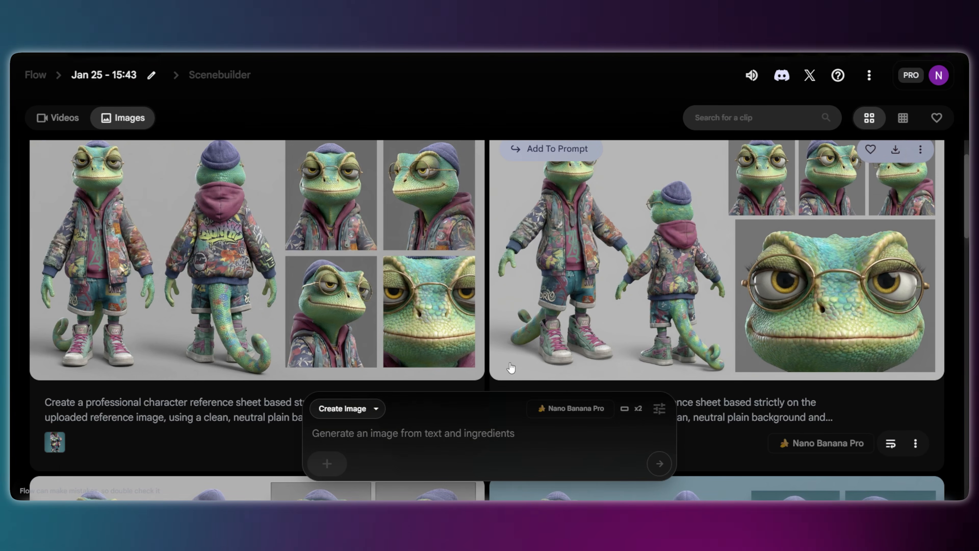
scroll(611, 355, down, 10)
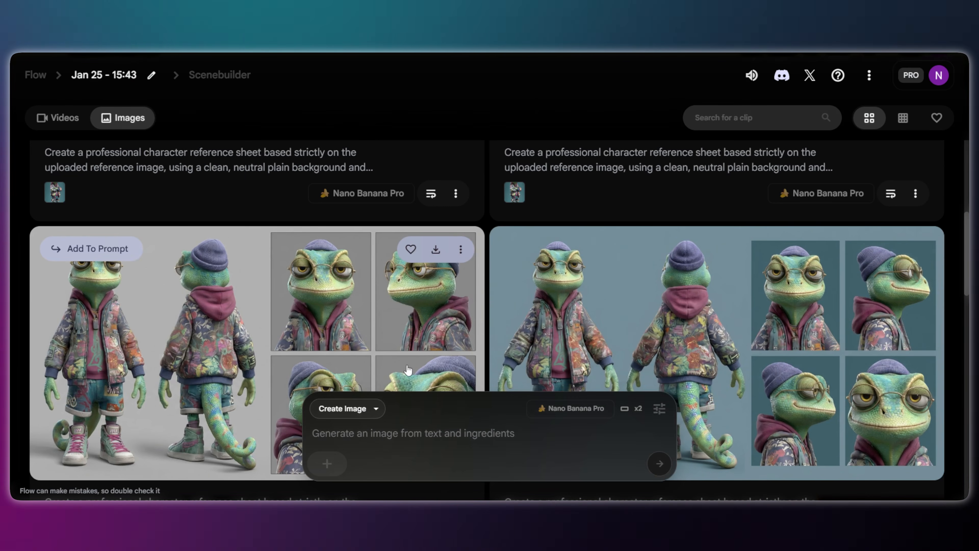
scroll(409, 370, down, 3)
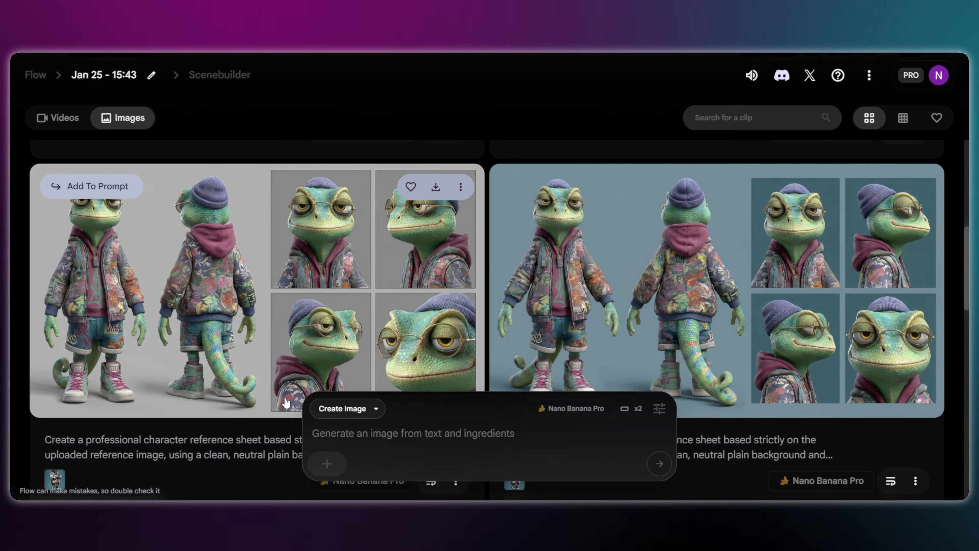
- Add the boy's character reference sheet to the prompt and switch the generation mode to Ingredients to Video
scroll(287, 404, up, 12)
click(272, 320)
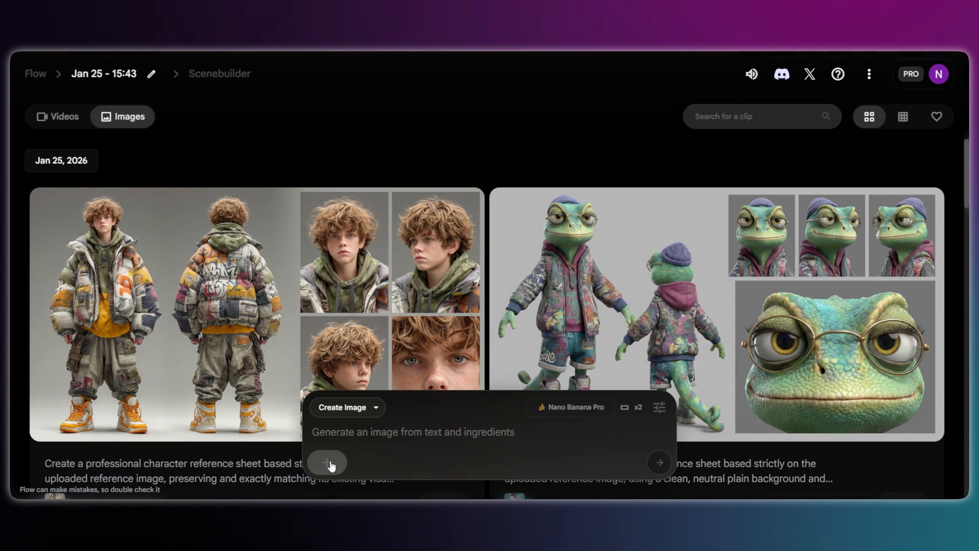
click(324, 459)
click(244, 199)
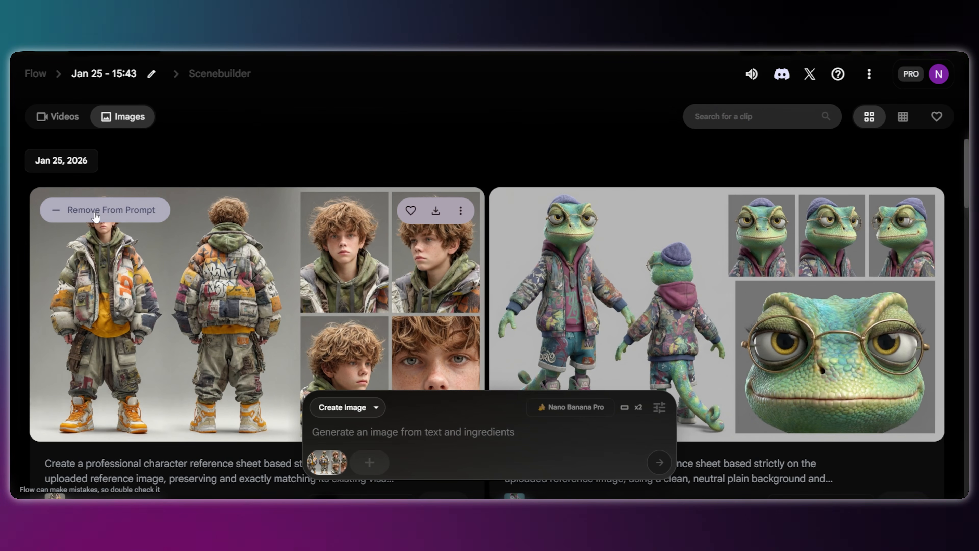
click(343, 407)
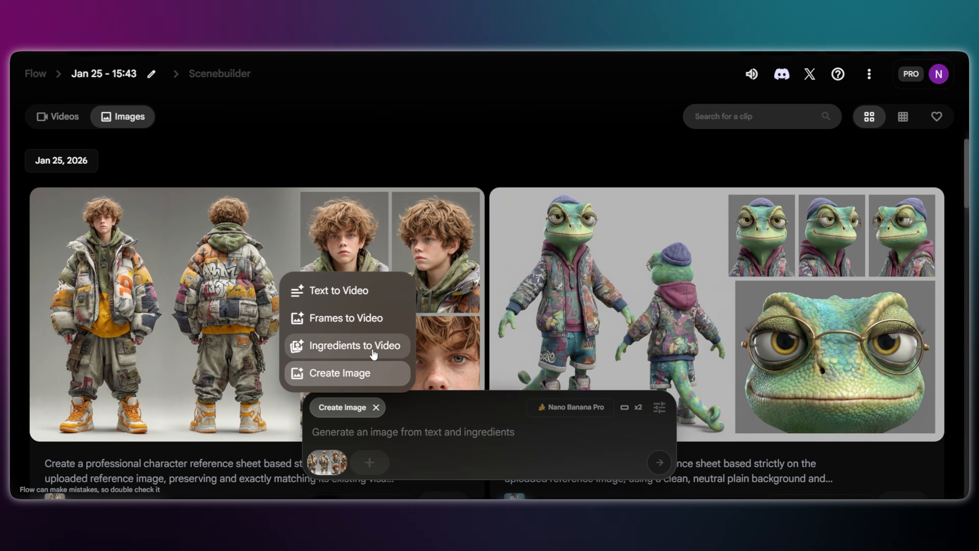
click(358, 345)
- Paste the timed three-shot prompt of the boy walking through a jungle clearing, check the output settings and generate the video
text([00:00-00:03] Wide shot in a jungle clearing. Camera at eye level behind a teenage boy in a patchwork jacket, slowly moving forward as he walks with his head down. [00:03-00:06] Medium shot from behind. Camera keeps moving forward while he continues walking with no clear direction. [00:06-00:08] Medium shot. Camera holds as he slows and almost stops. Stylized 3D look, same style as the character reference sheet, no realism.)
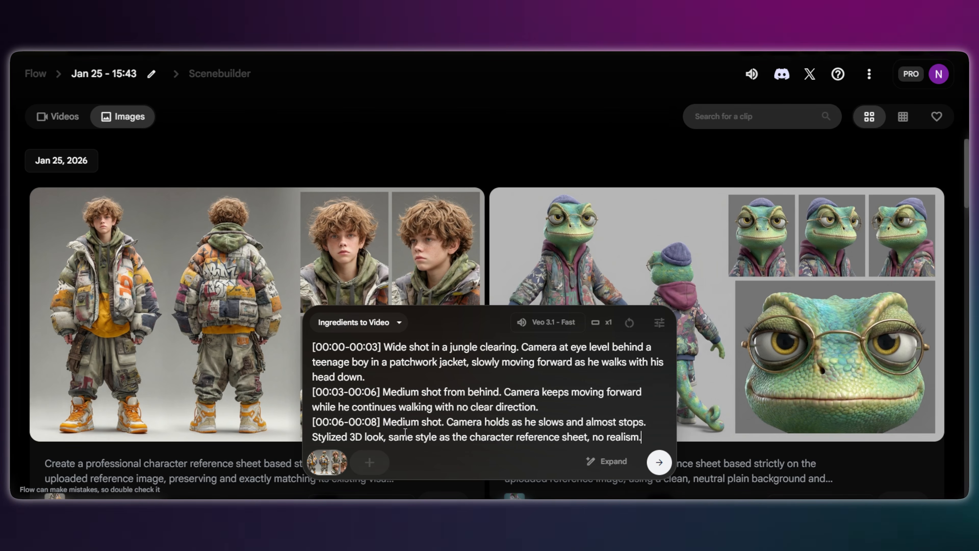
click(660, 322)
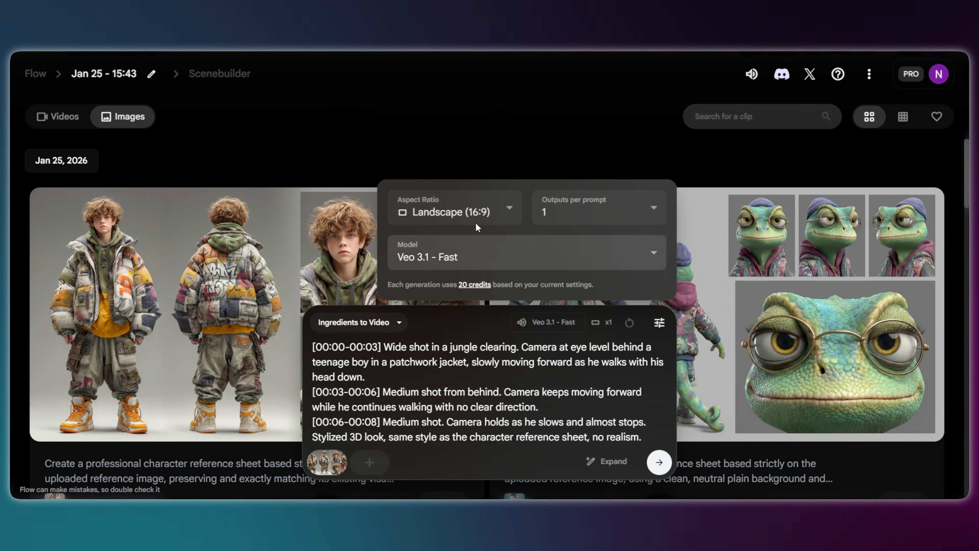
click(659, 462)
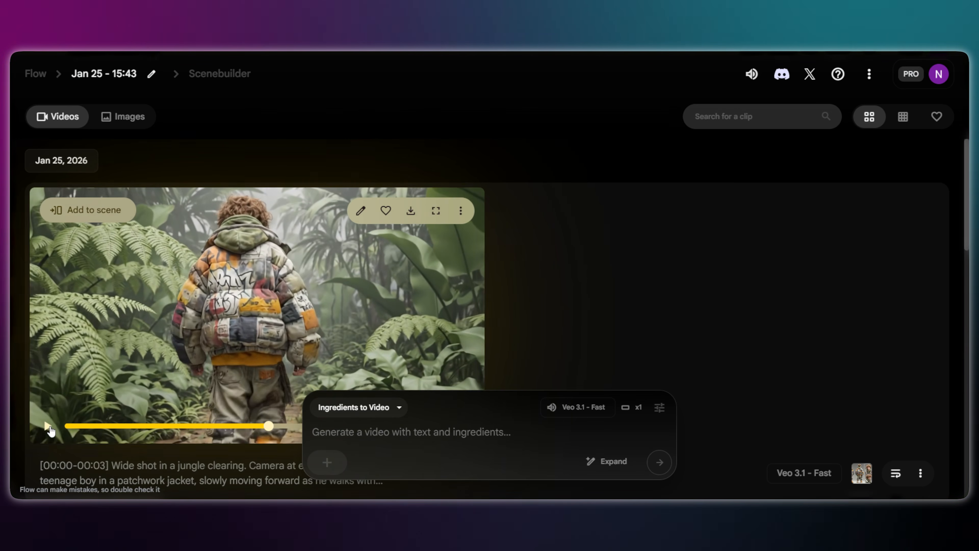
- Preview the generated jungle clip, then add it to the scene and save its opening frame as an asset
click(50, 429)
drag(269, 425, 440, 425)
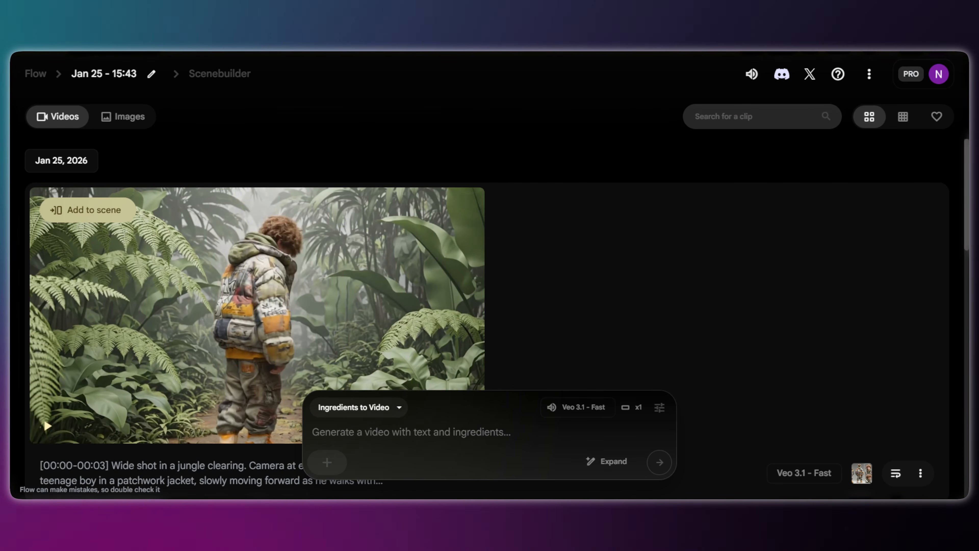
click(78, 211)
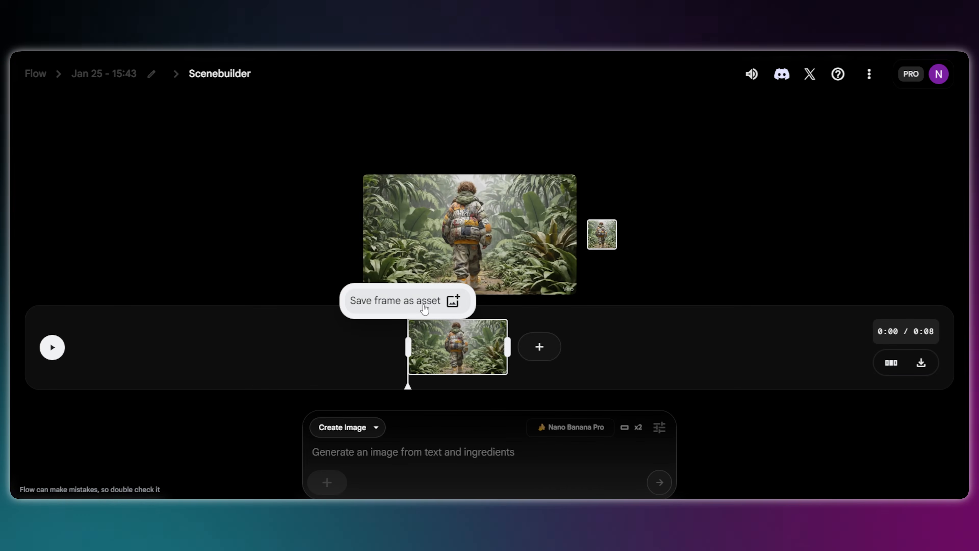
click(408, 306)
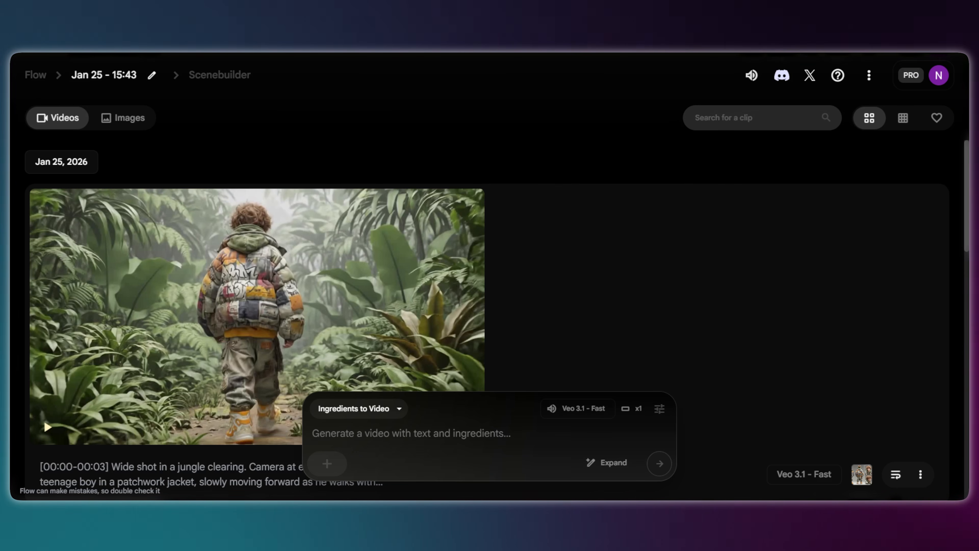
- Add the saved jungle frame and the boy's character reference sheet as ingredients for a new video
click(326, 464)
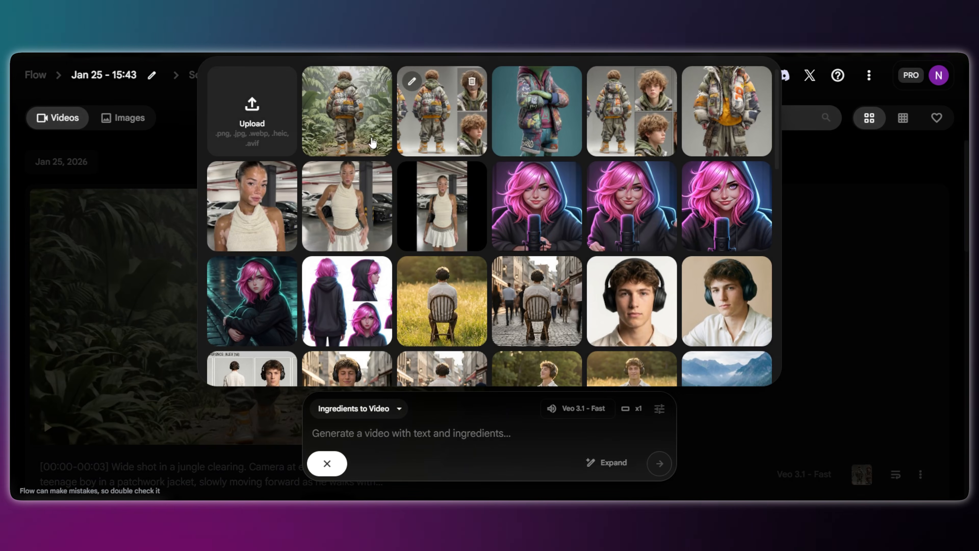
click(363, 137)
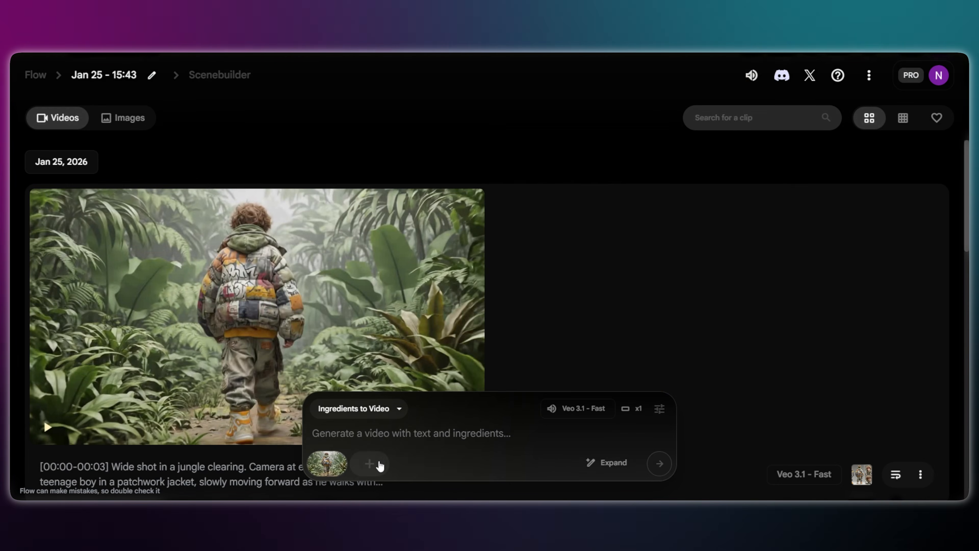
click(382, 469)
click(444, 132)
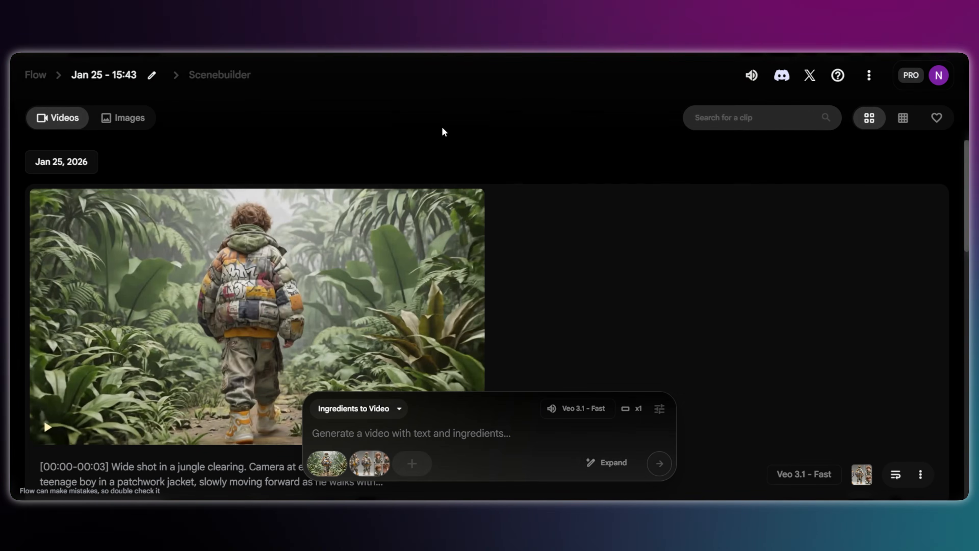